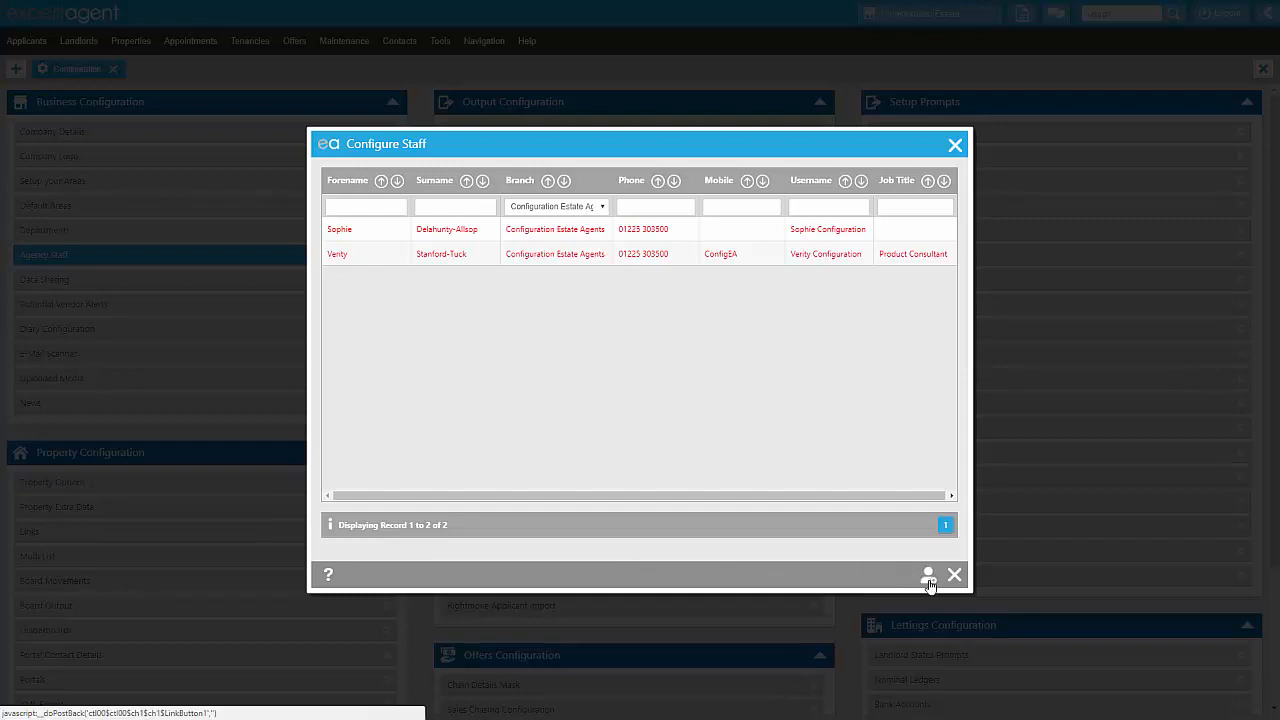
# Step: Create a new staff member record with the title Mr and the staff member's forename and surname
pyautogui.click(929, 584)
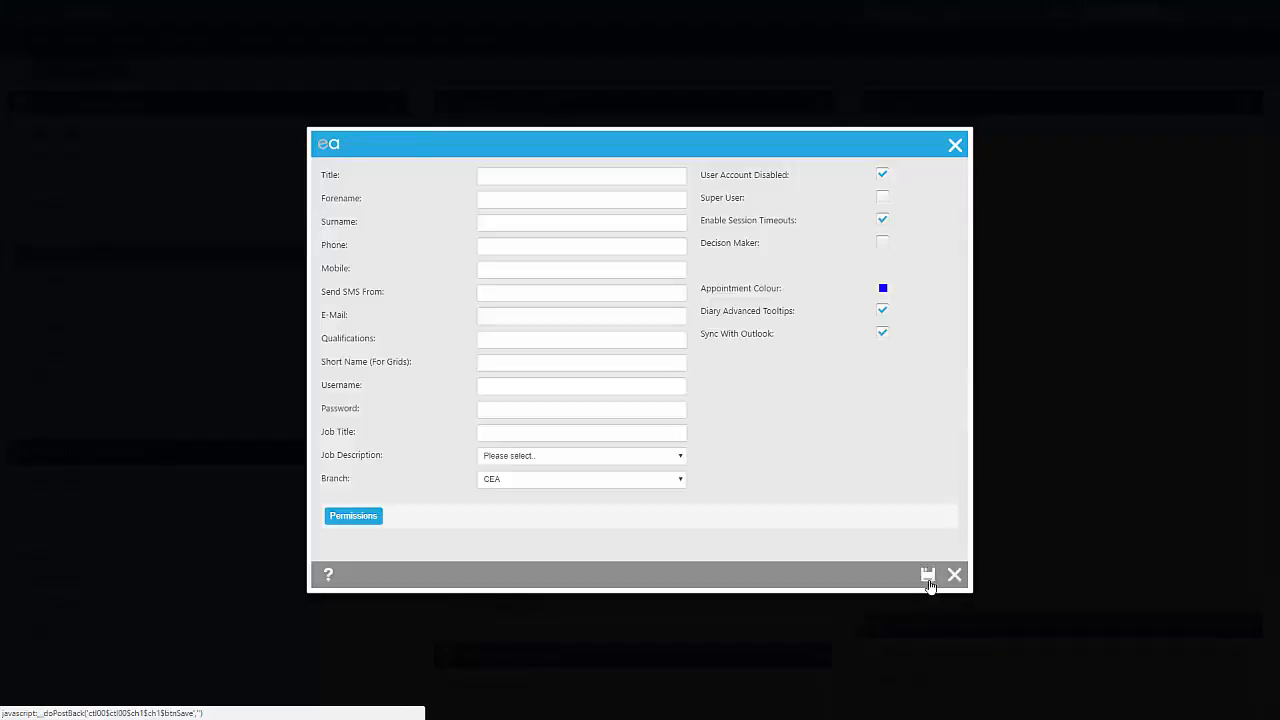
pyautogui.click(663, 181)
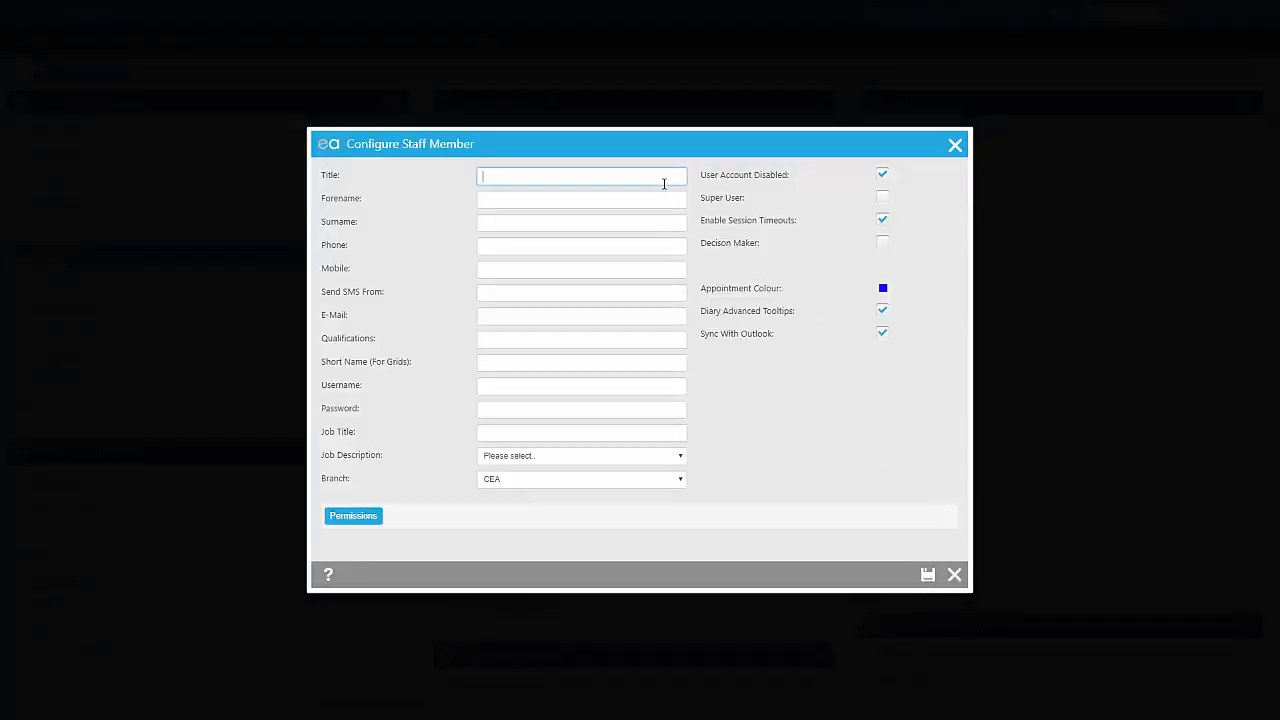
pyautogui.write('Mr')
pyautogui.press('Tab')
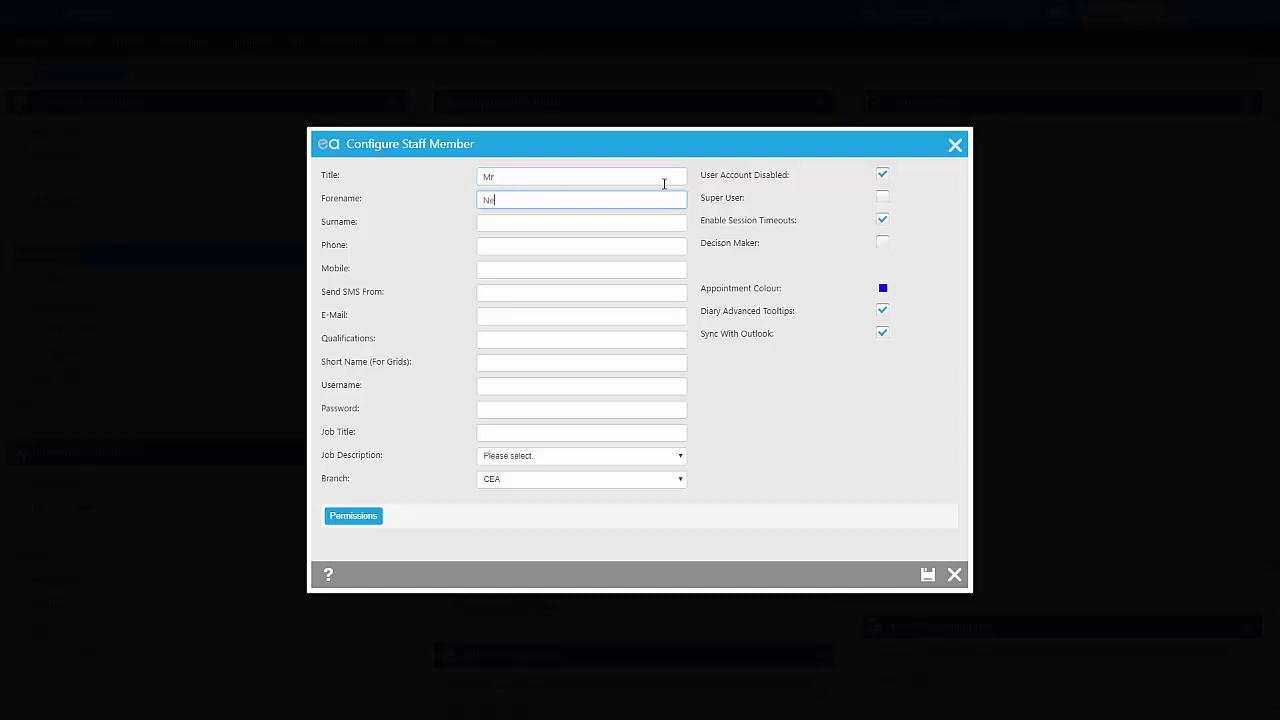
pyautogui.press('Tab')
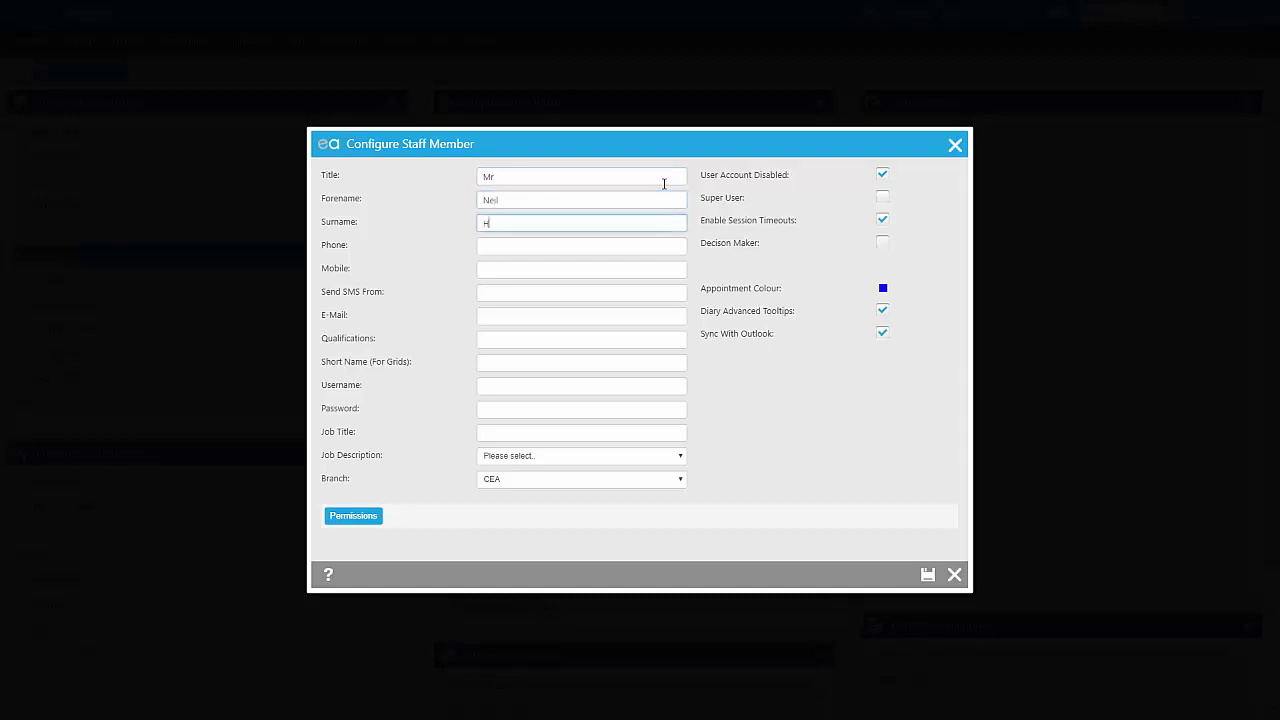
pyautogui.press('Tab')
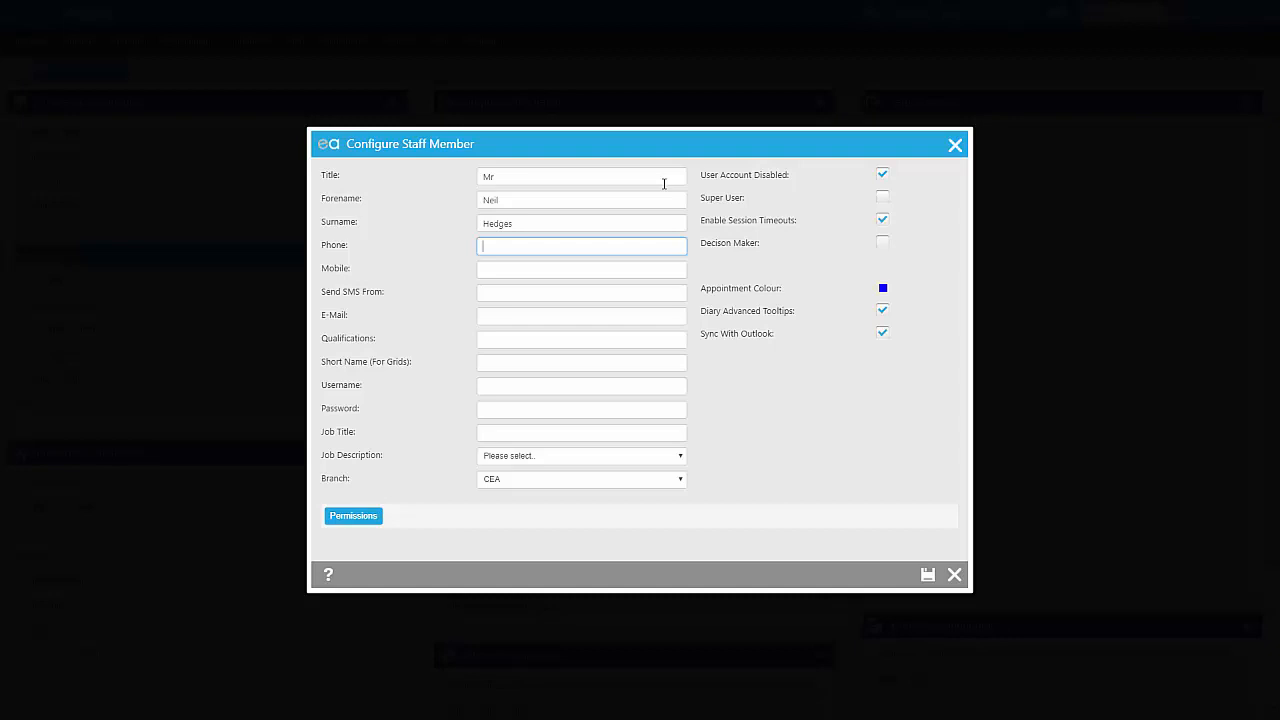
# Step: Enter the staff member's phone number, leaving the mobile number blank
pyautogui.press('Tab')
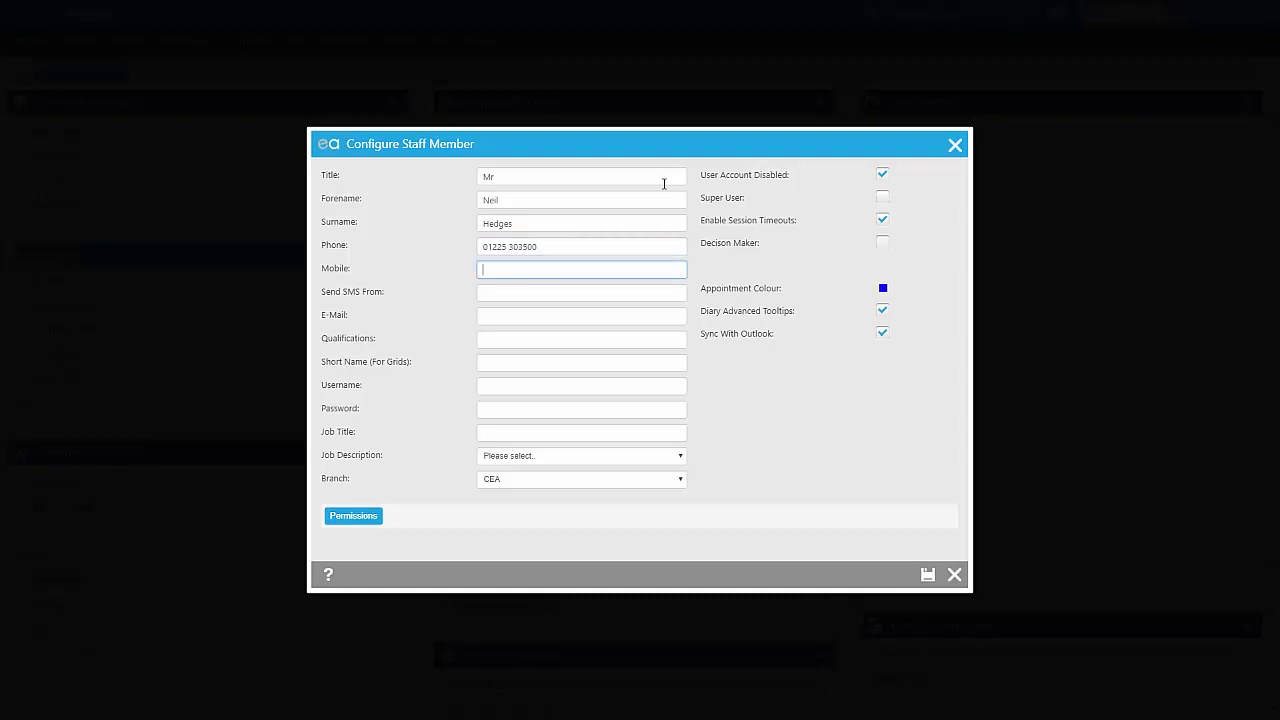
pyautogui.press('Tab')
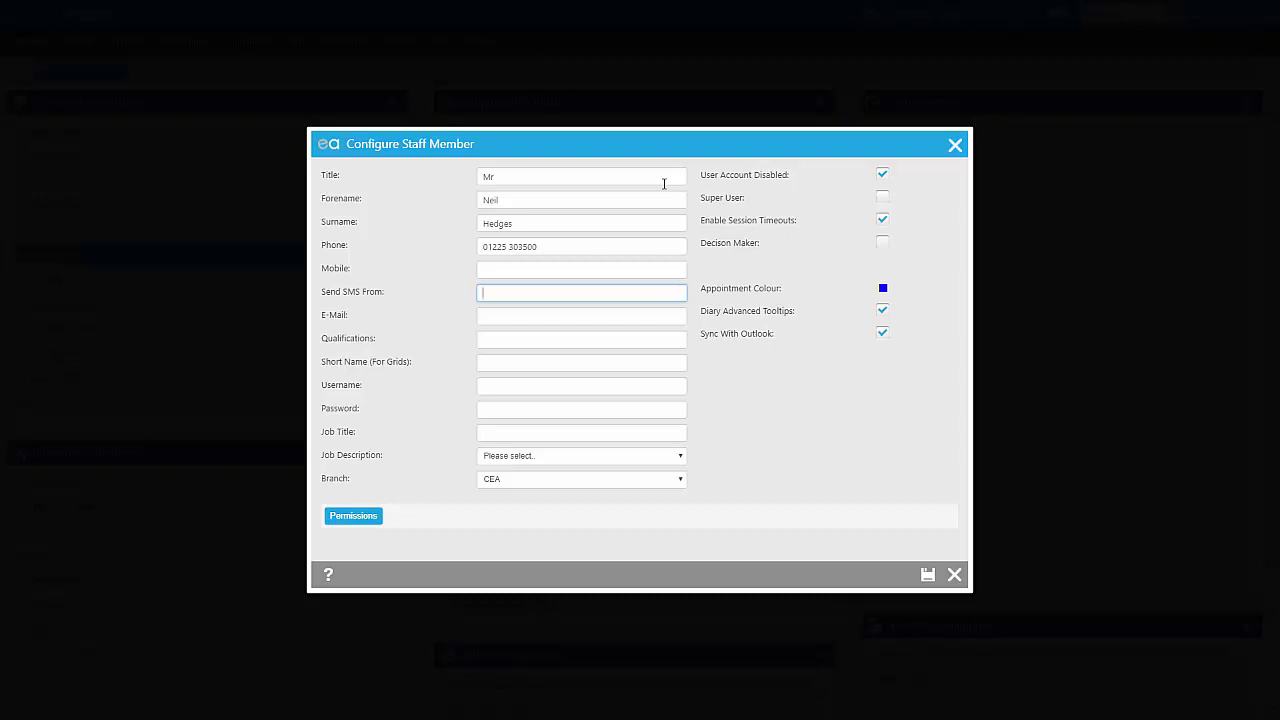
# Step: Set the SMS sender to CEA and enter the staff member's e-mail address, leaving the qualifications blank
pyautogui.write('CEA')
pyautogui.press('Tab')
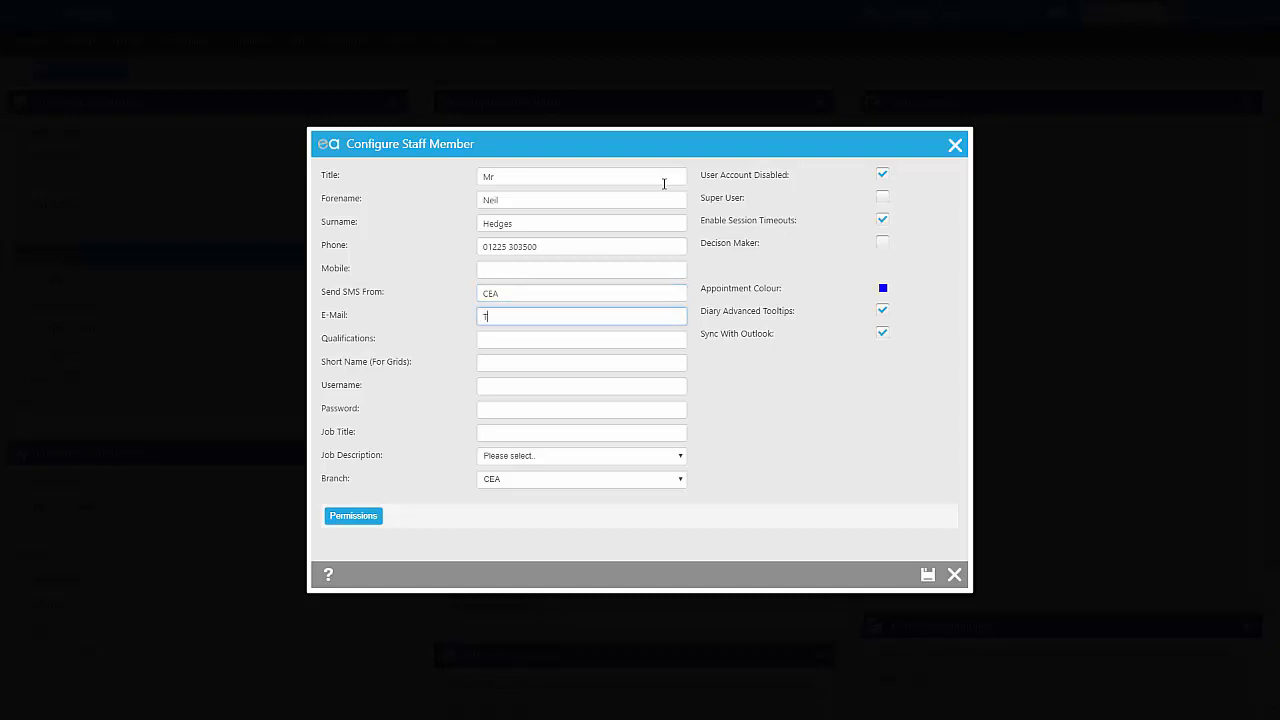
pyautogui.press('Tab')
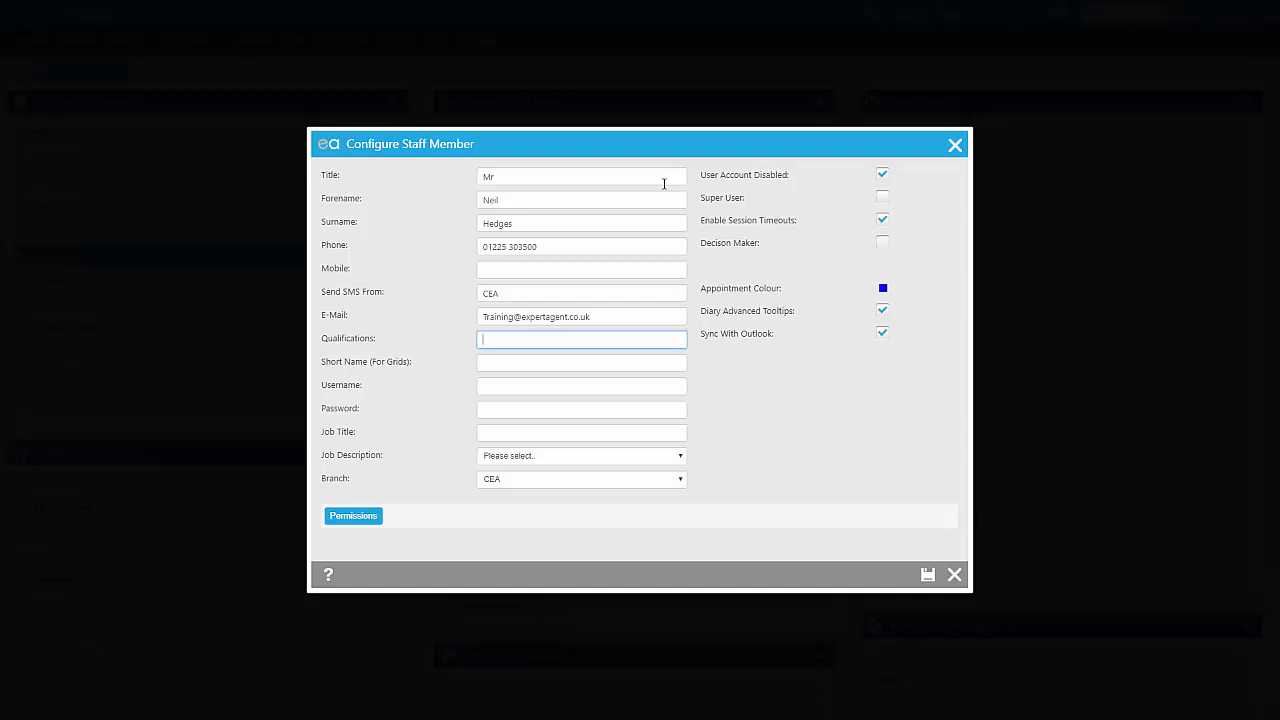
pyautogui.press('Tab')
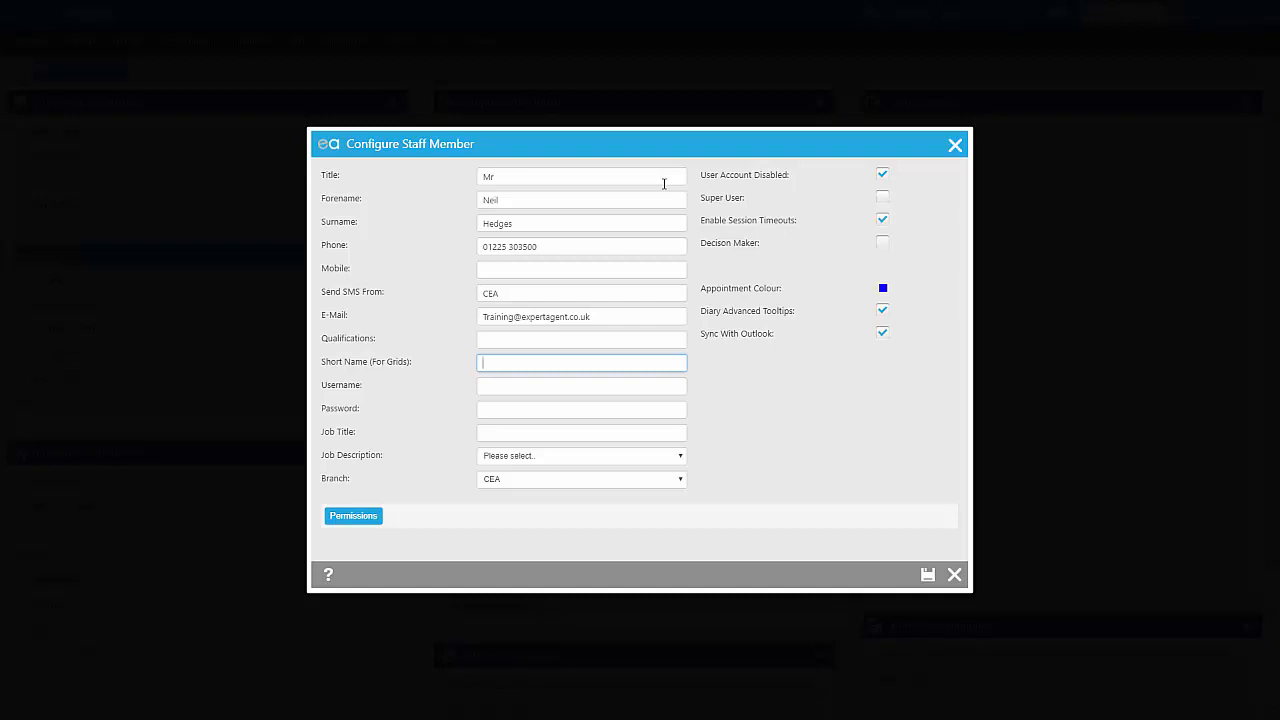
# Step: Enter the staff member's initials as the short name for grids, and fill in the username and account password
pyautogui.write('NH')
pyautogui.press('Tab')
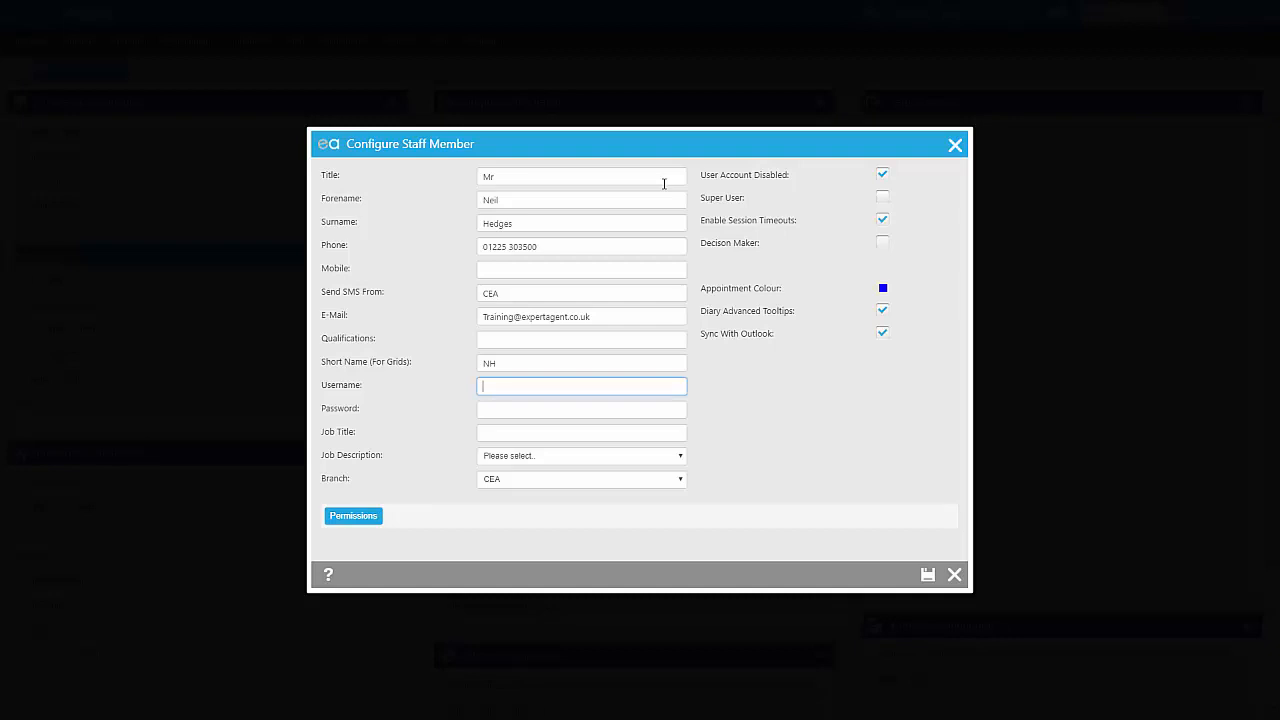
pyautogui.write('Neil Configuration')
pyautogui.press('Tab')
pyautogui.write('Confi')
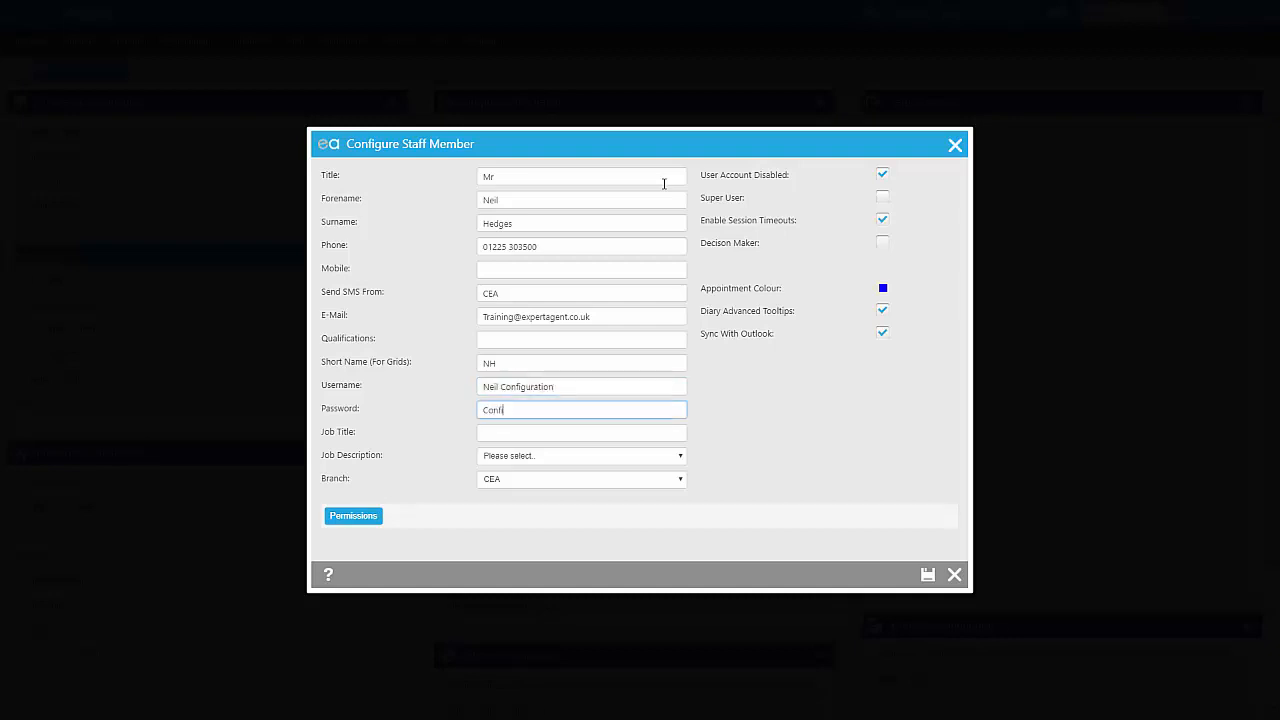
pyautogui.write('gExample')
# Step: Set the job title to Product Specialist, the job description to Sales Negotiator (full time) and the branch to CEA
pyautogui.click(618, 434)
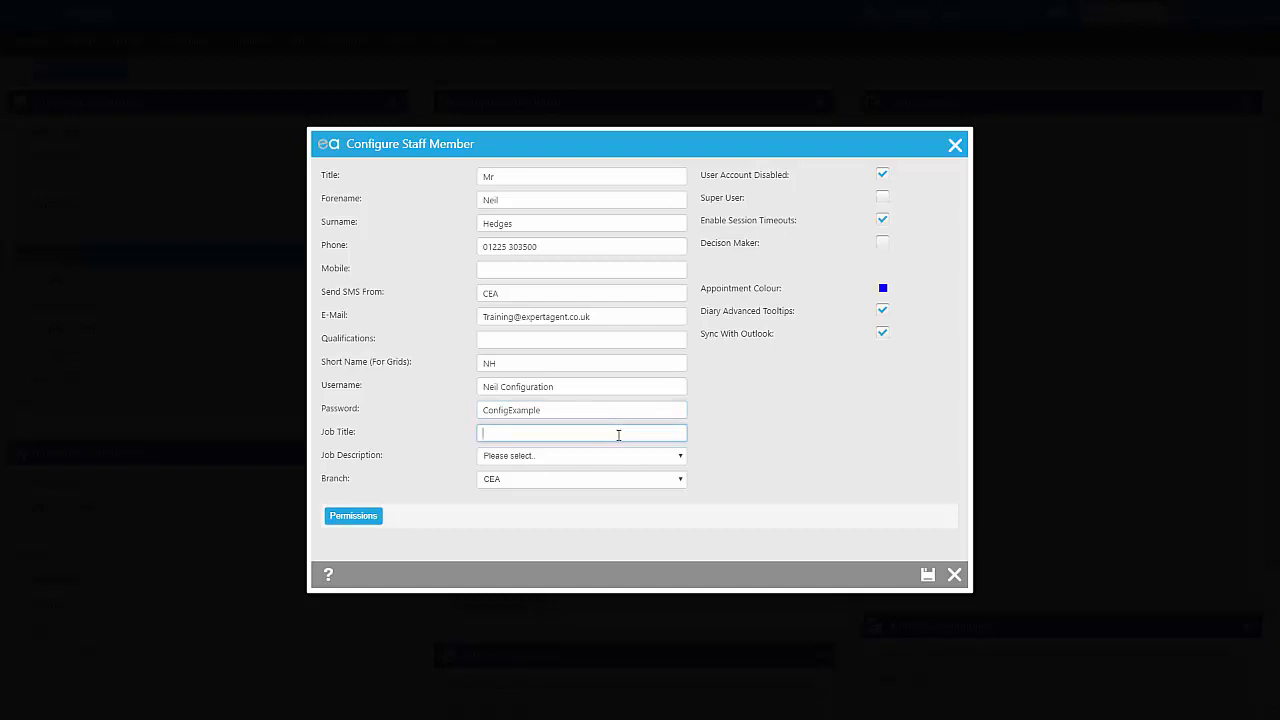
pyautogui.write('Product Specialist')
pyautogui.click(614, 461)
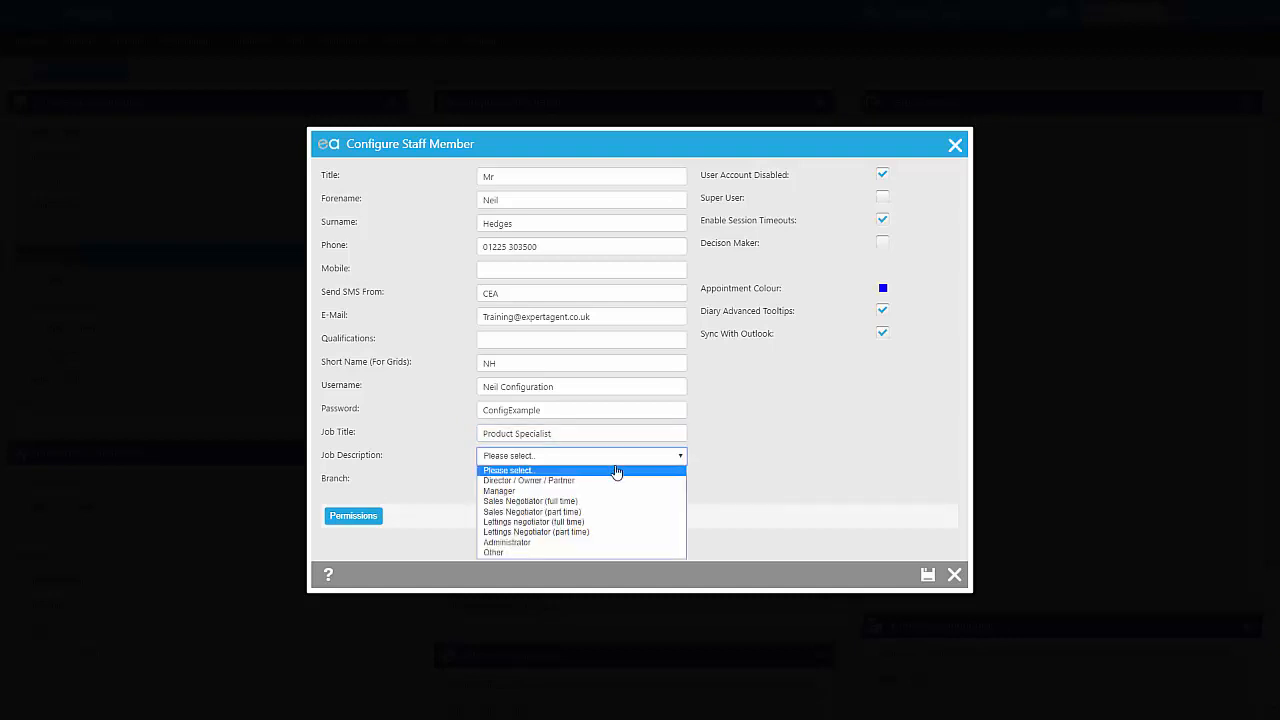
pyautogui.click(608, 502)
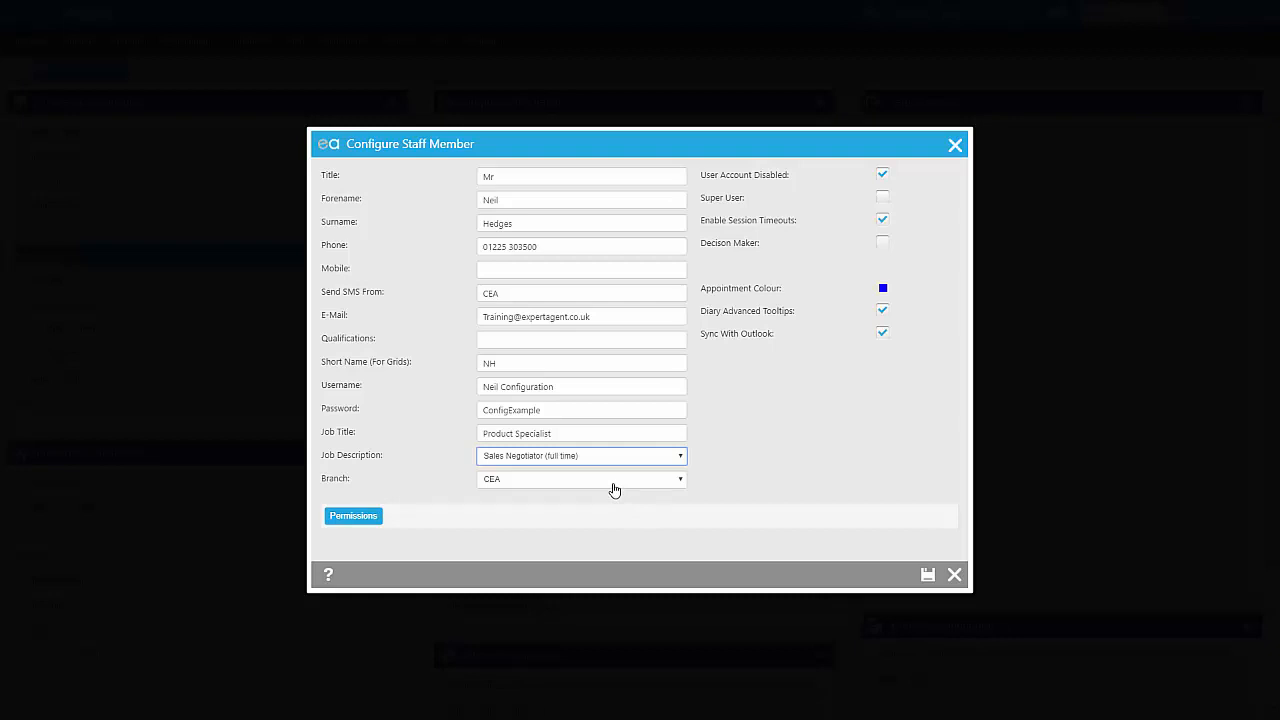
pyautogui.click(614, 489)
pyautogui.click(612, 492)
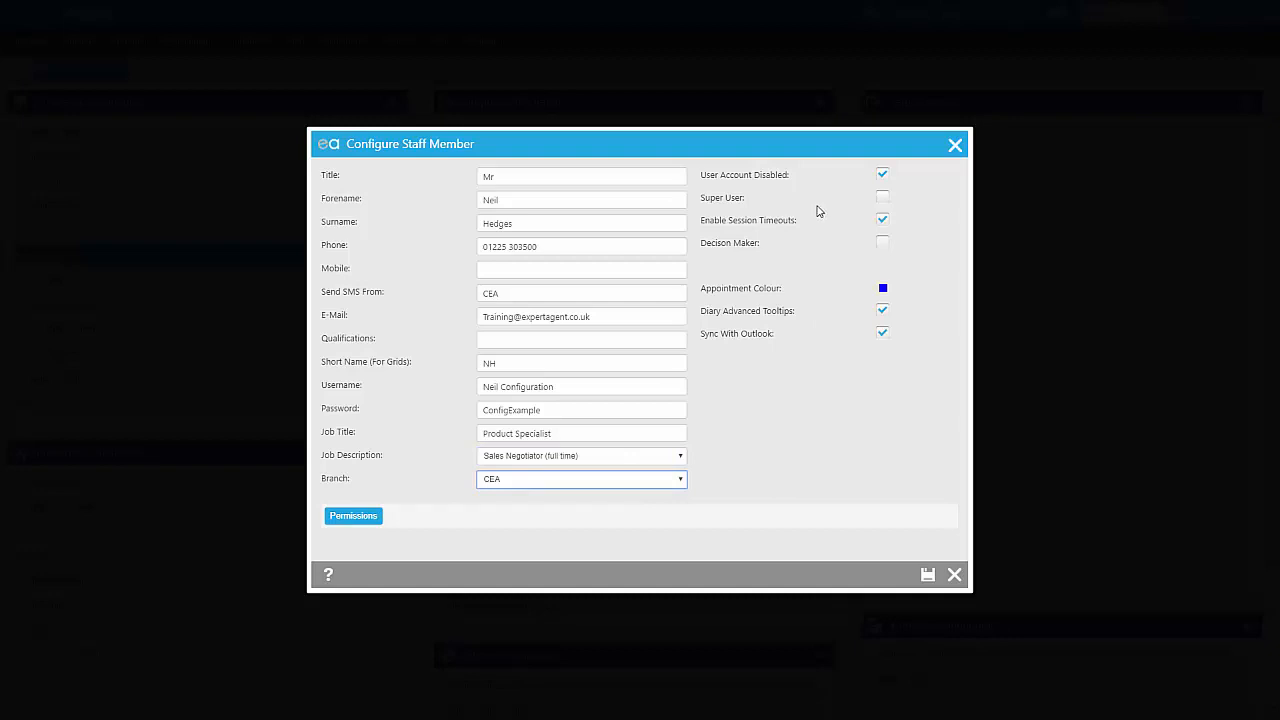
# Step: Enable the staff member's account by clearing the User Account Disabled option
pyautogui.moveTo(704, 183); pyautogui.dragTo(790, 181)
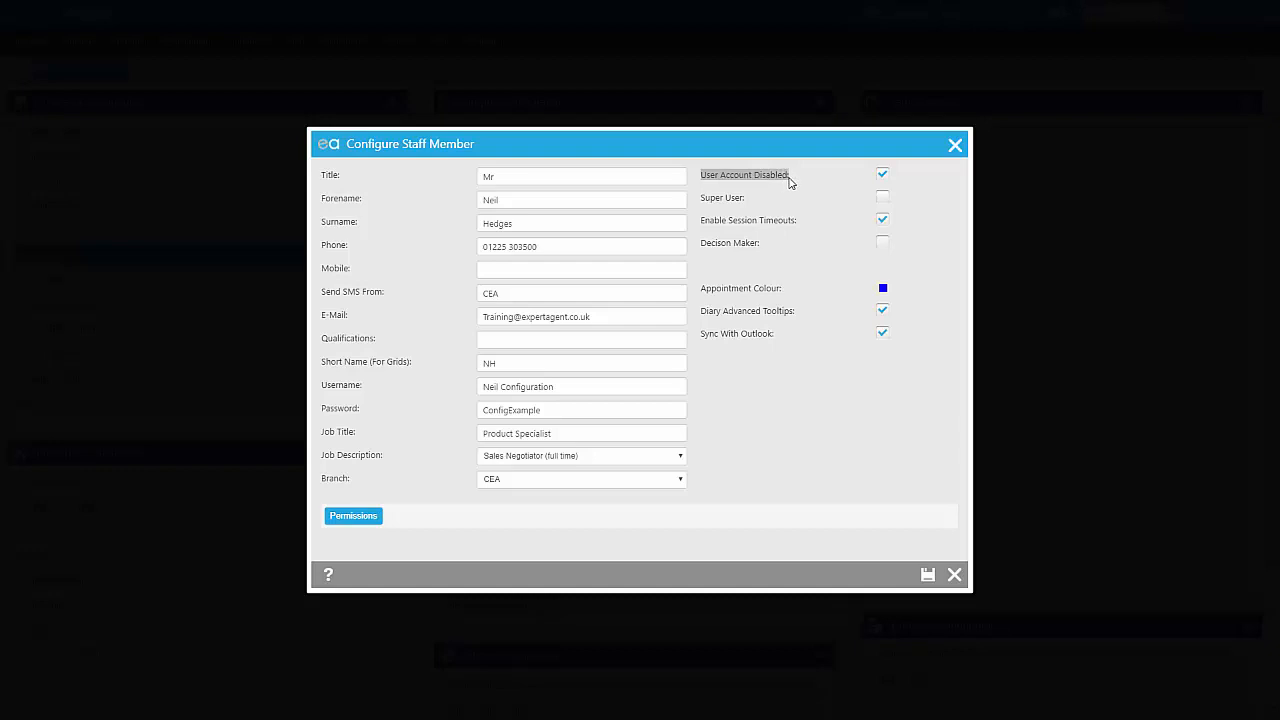
pyautogui.click(796, 181)
pyautogui.click(882, 174)
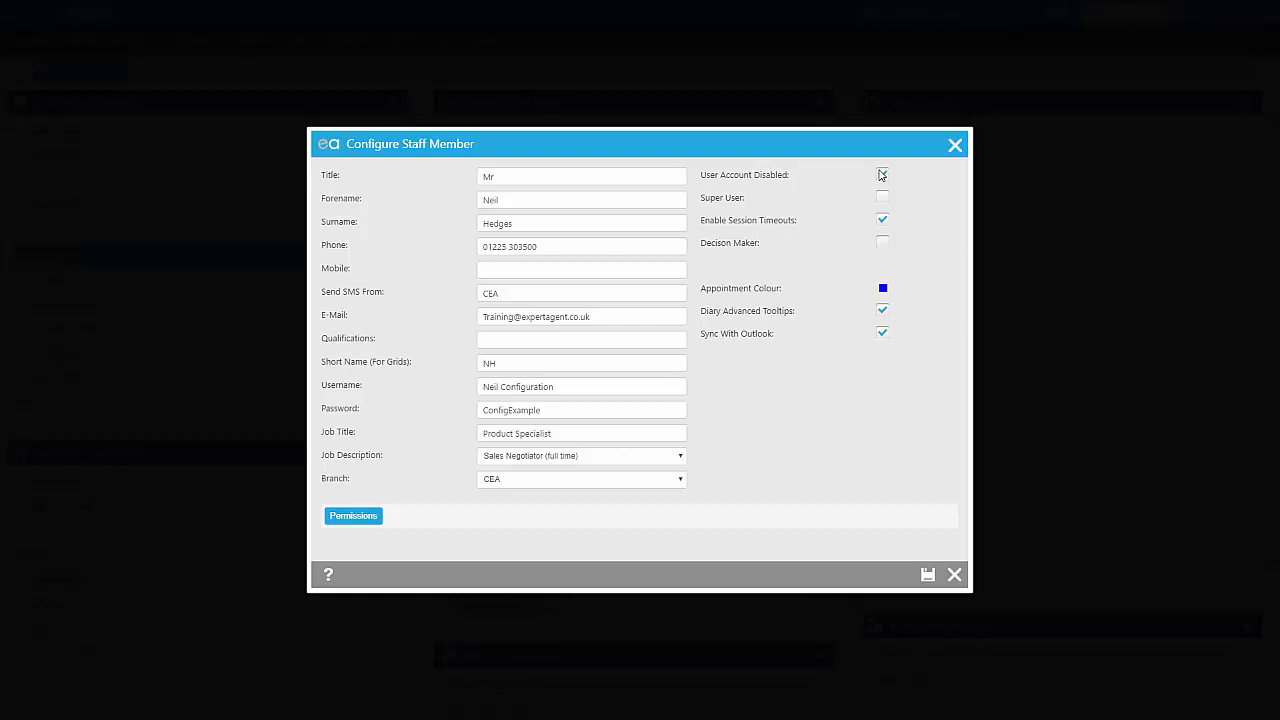
pyautogui.click(882, 175)
pyautogui.click(882, 176)
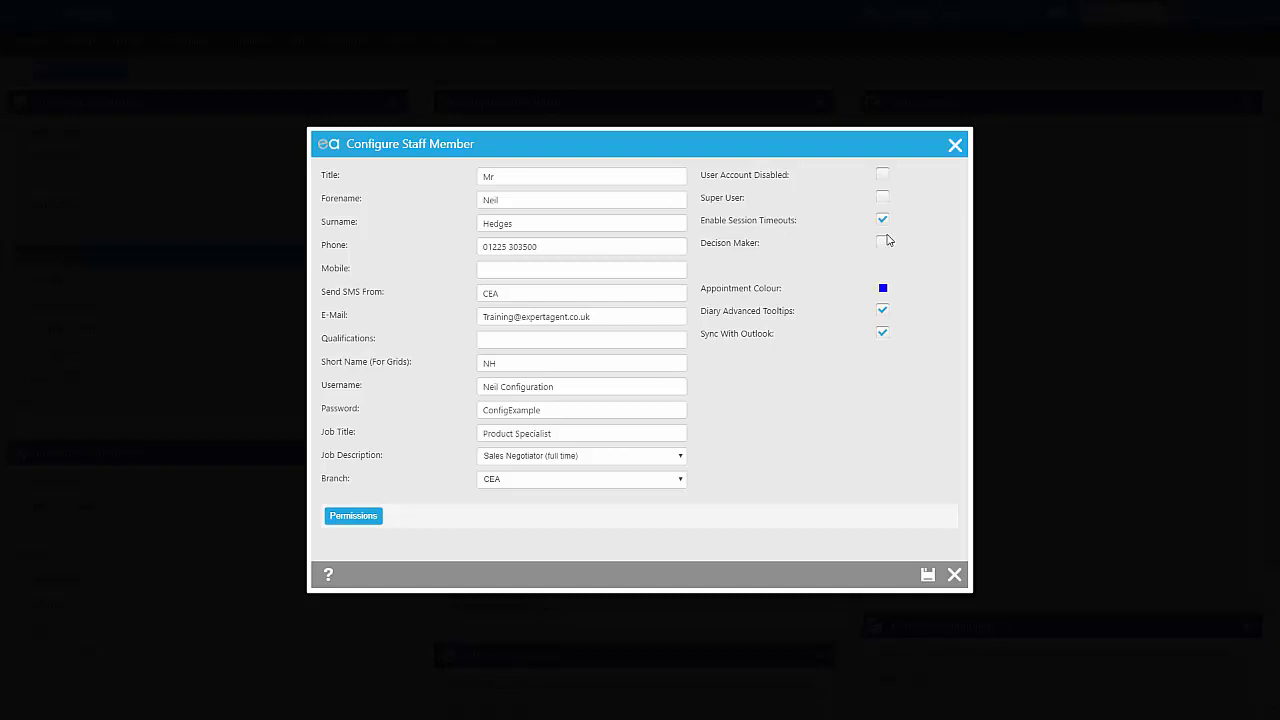
# Step: Set the staff member's appointment colour to #336699 and save the record
pyautogui.click(884, 290)
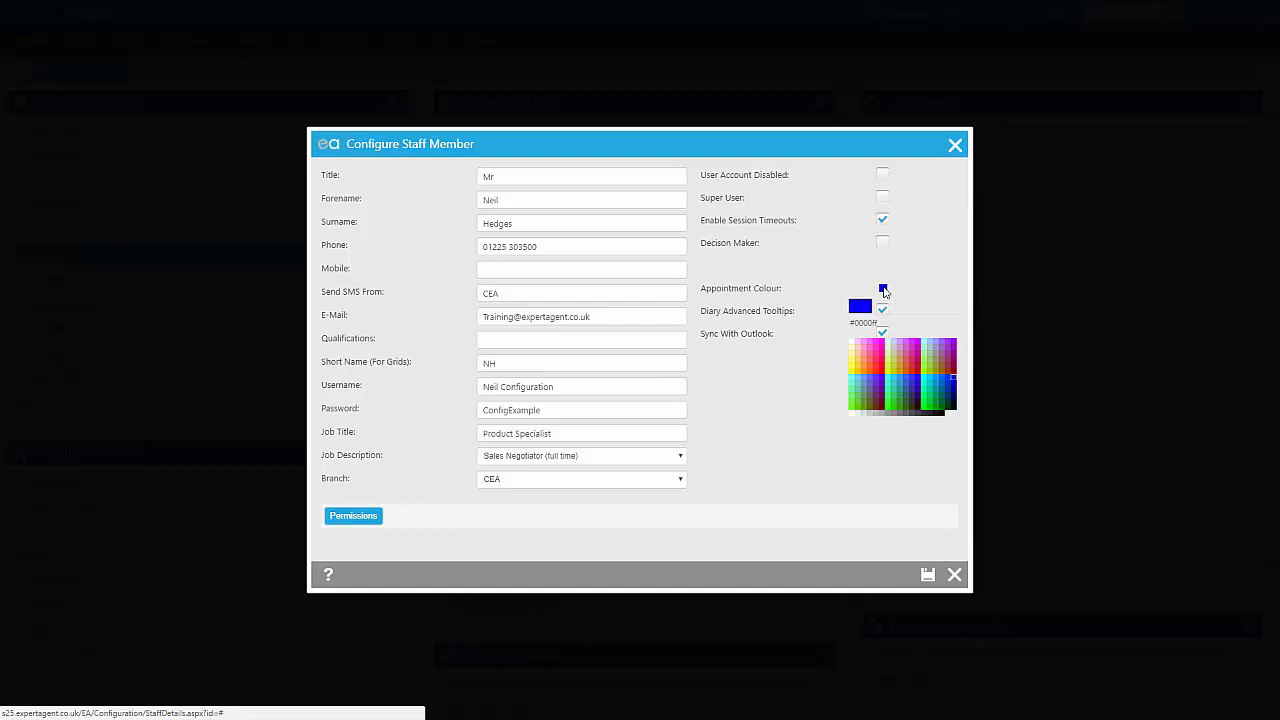
pyautogui.click(906, 392)
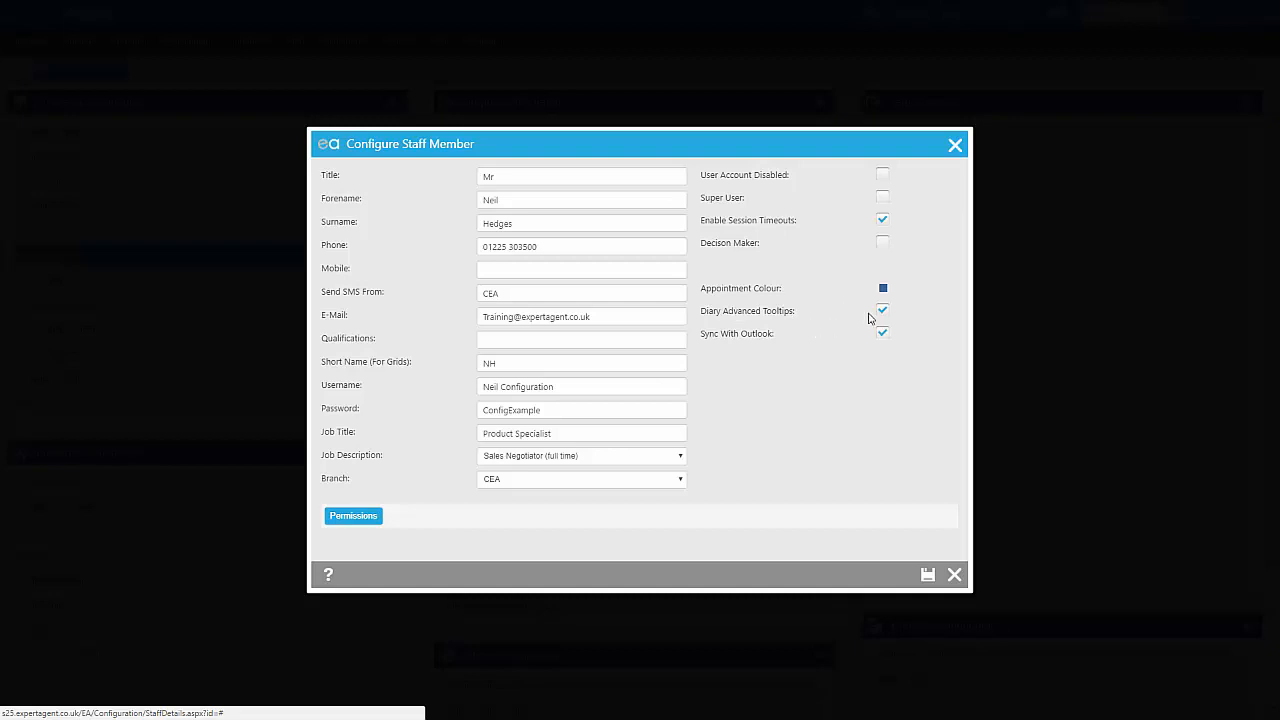
pyautogui.click(928, 574)
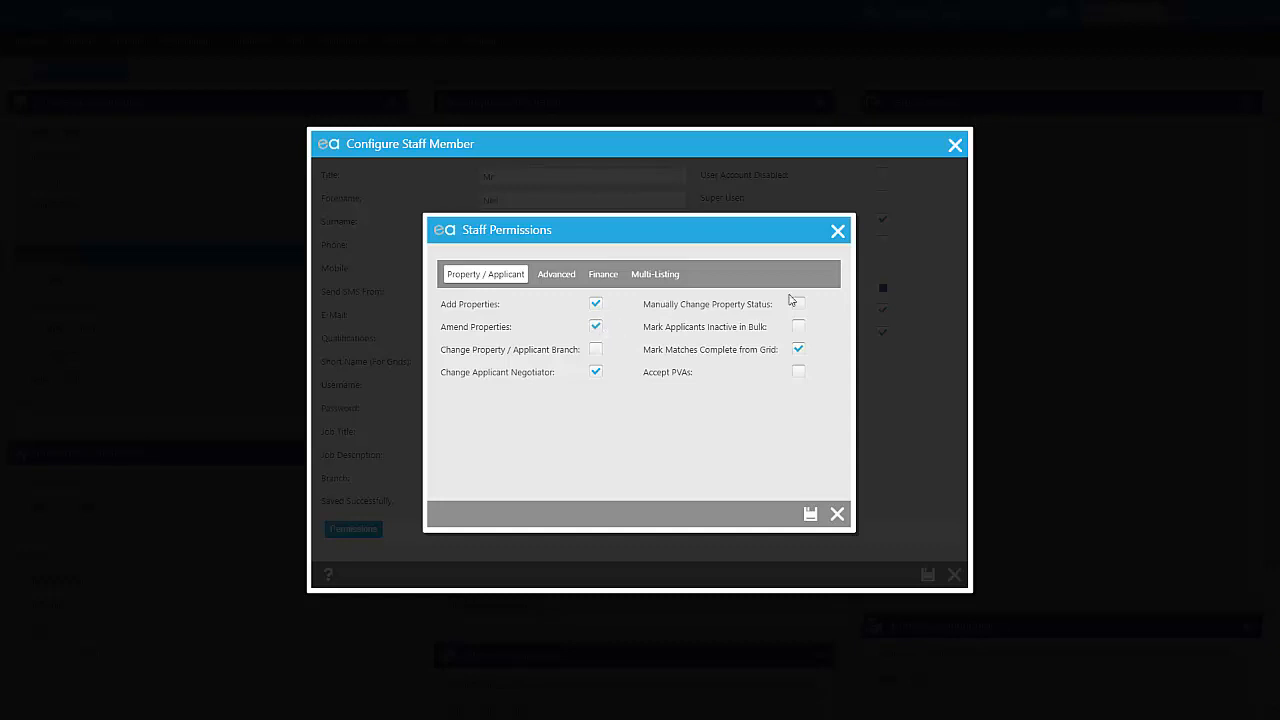
# Step: Toggle the Manually Change Property Status permission and review the Advanced and Finance permissions, leaving Finance disabled
pyautogui.click(800, 308)
pyautogui.click(548, 277)
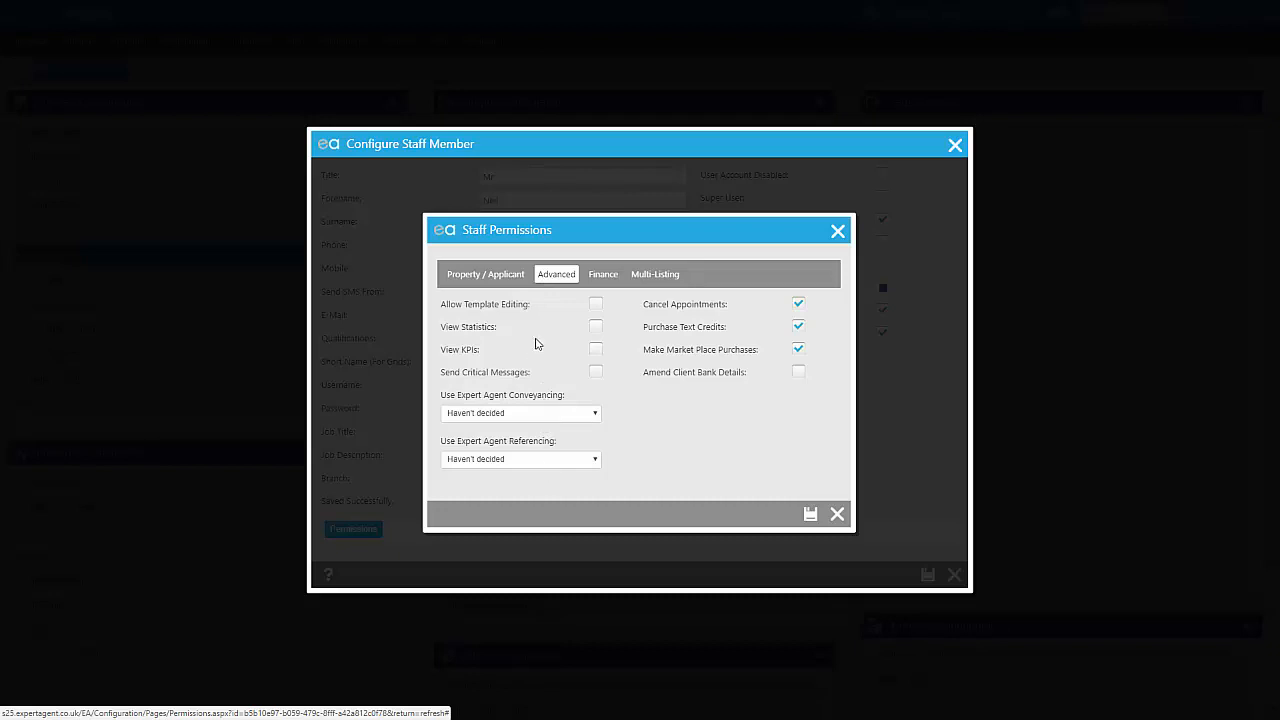
pyautogui.click(603, 276)
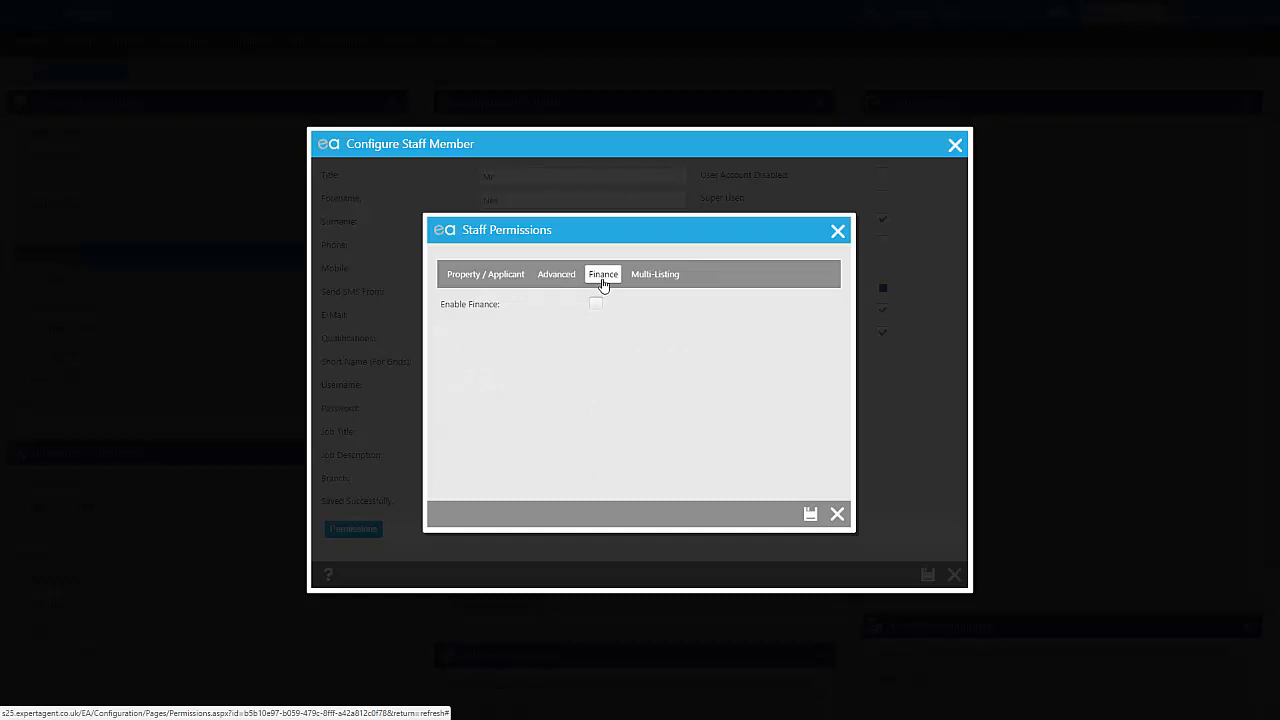
pyautogui.click(597, 304)
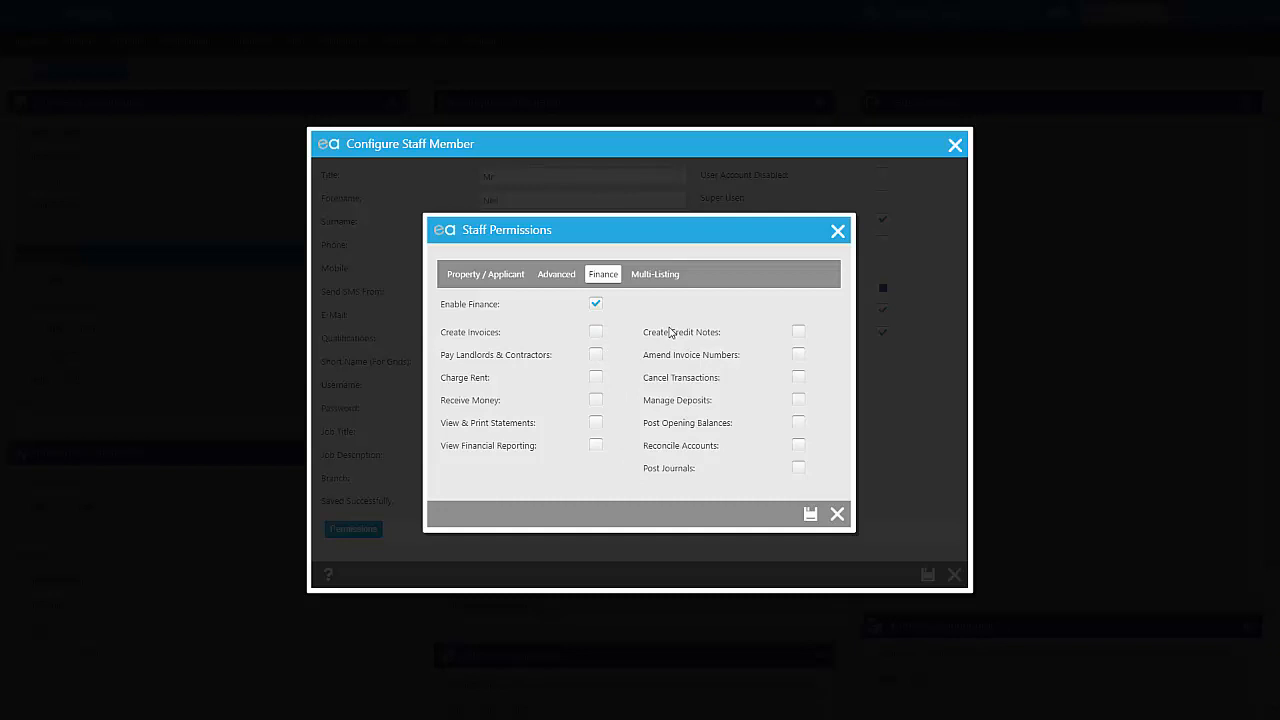
pyautogui.click(596, 306)
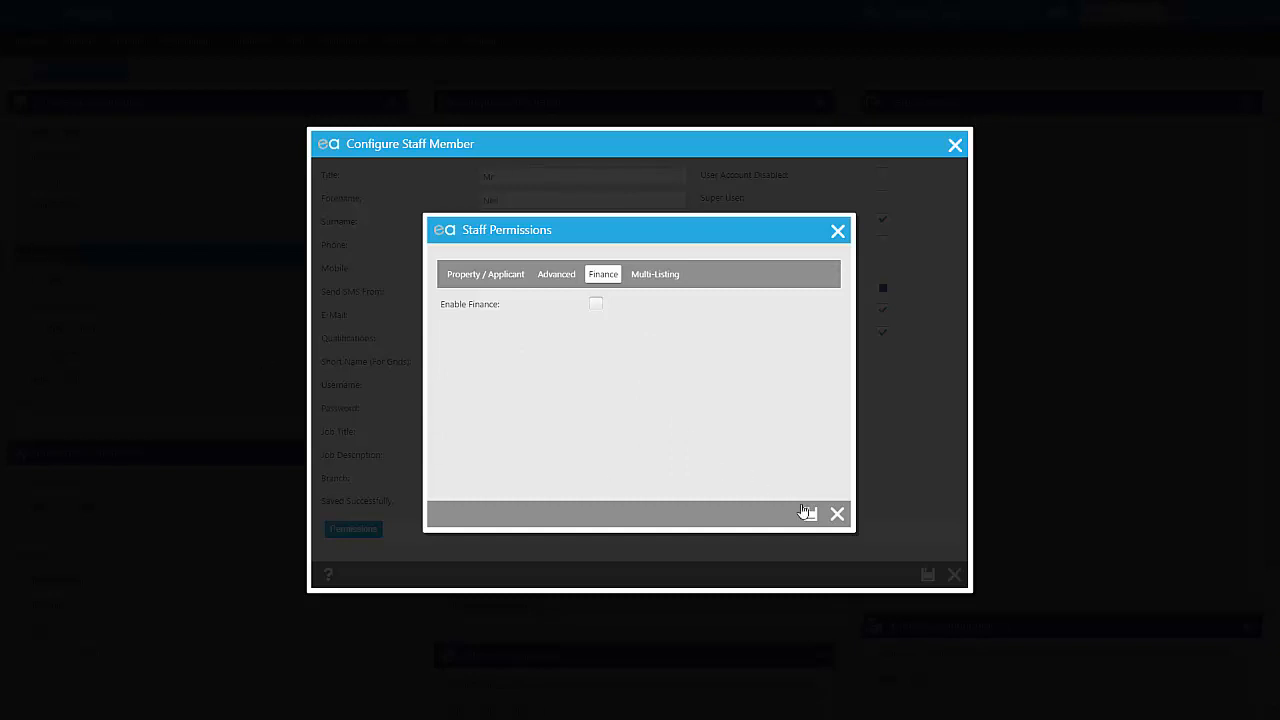
# Step: Save the staff permissions and close the staff configuration list
pyautogui.click(811, 515)
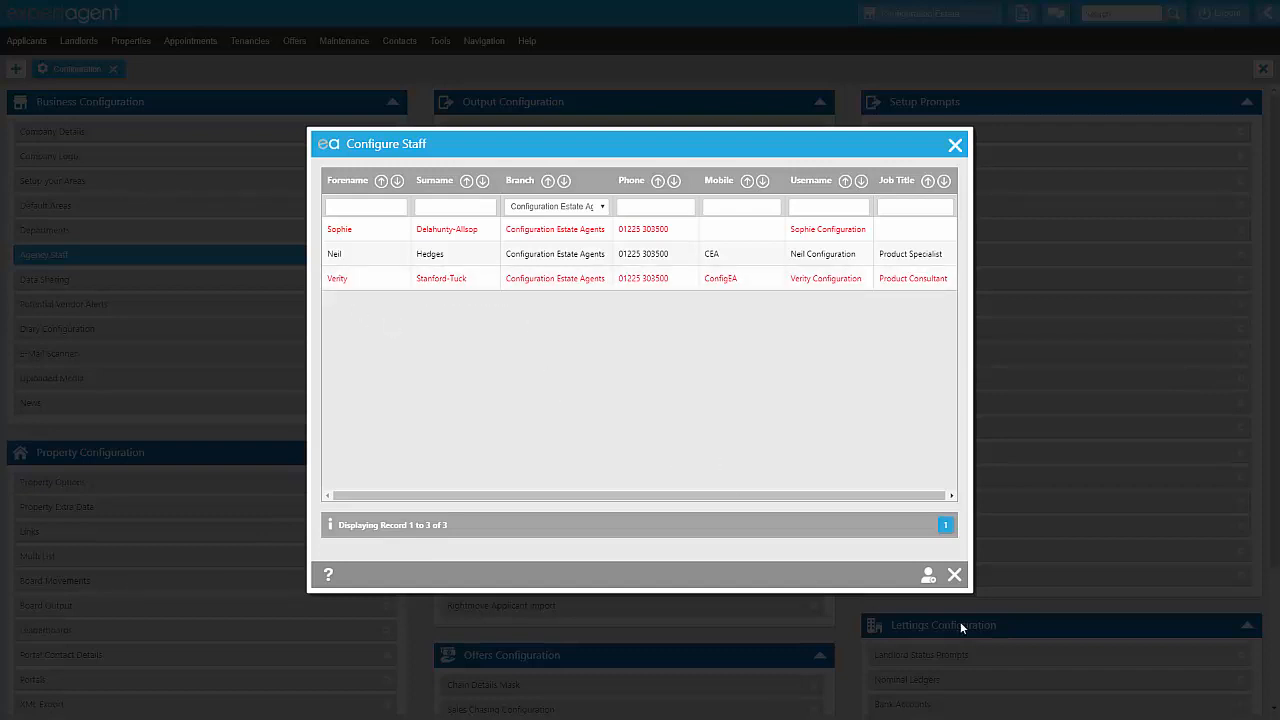
pyautogui.click(957, 576)
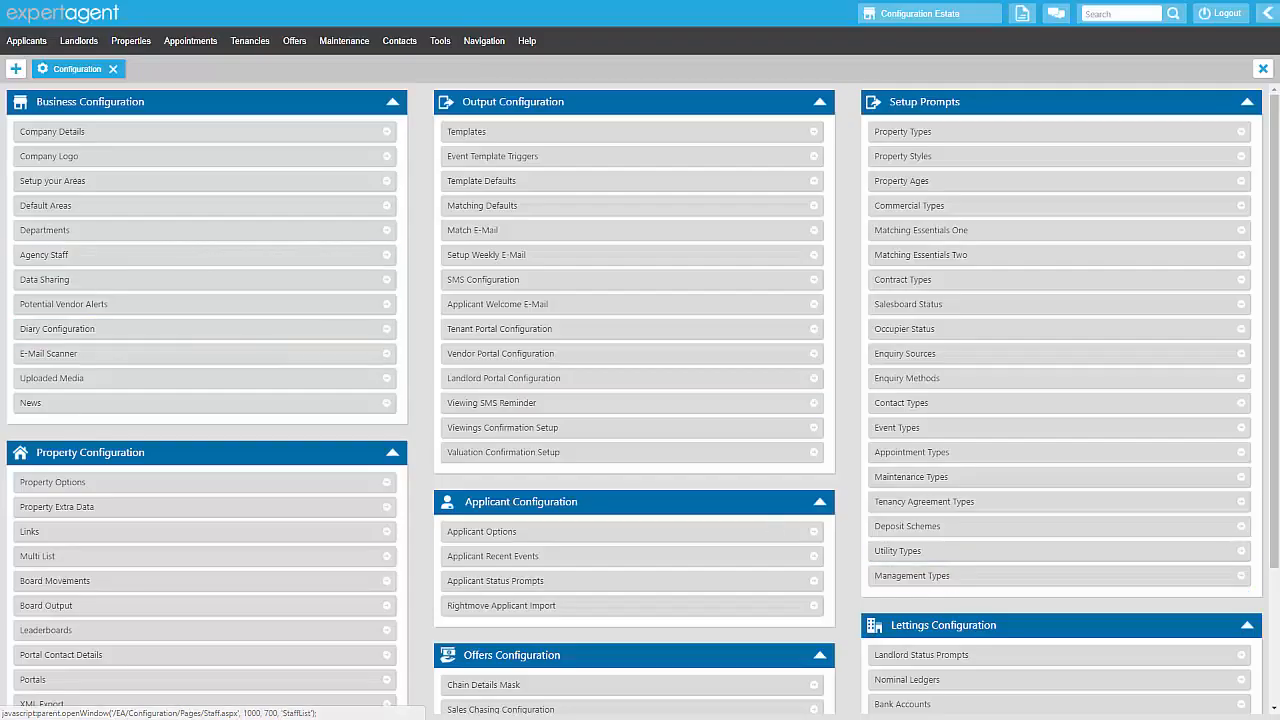